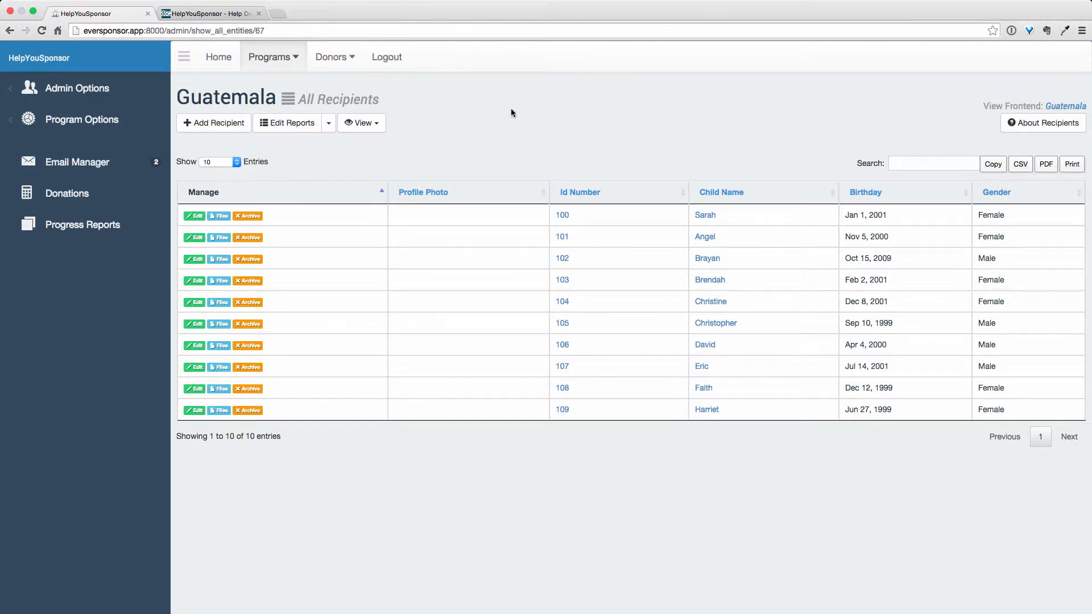
# Step: Open the CSV import page for the Guatemala program and accept the import responsibility notice
pyautogui.click(91, 95)
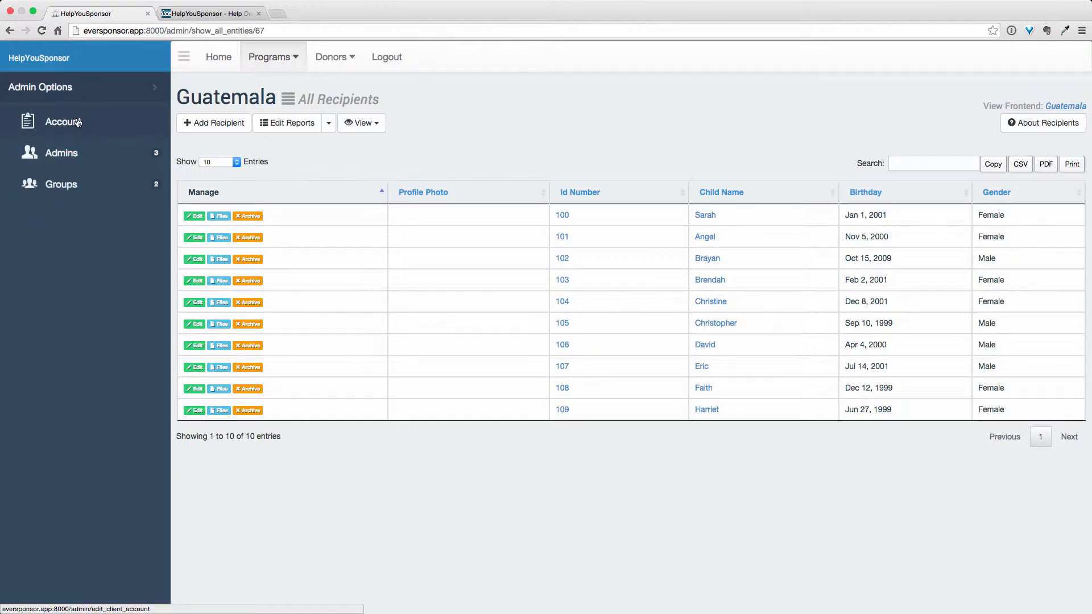
pyautogui.click(79, 86)
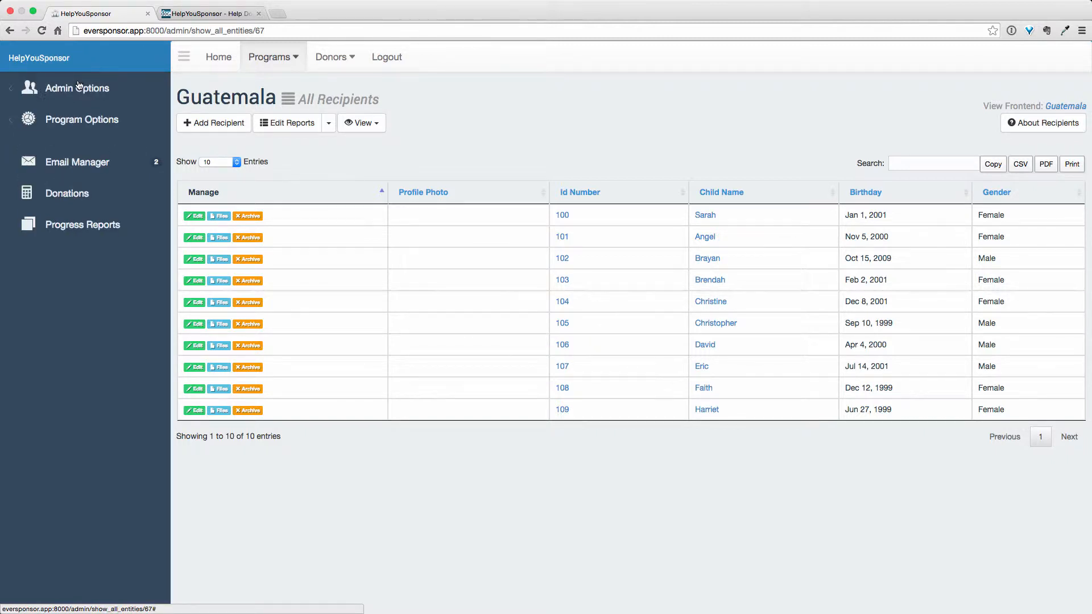
pyautogui.click(76, 120)
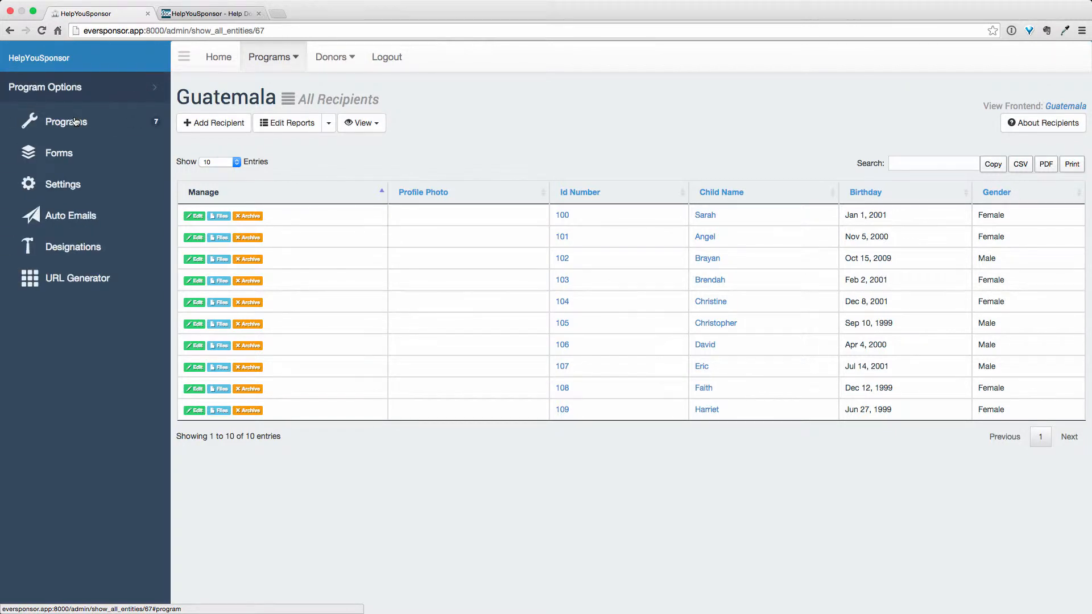
pyautogui.click(76, 120)
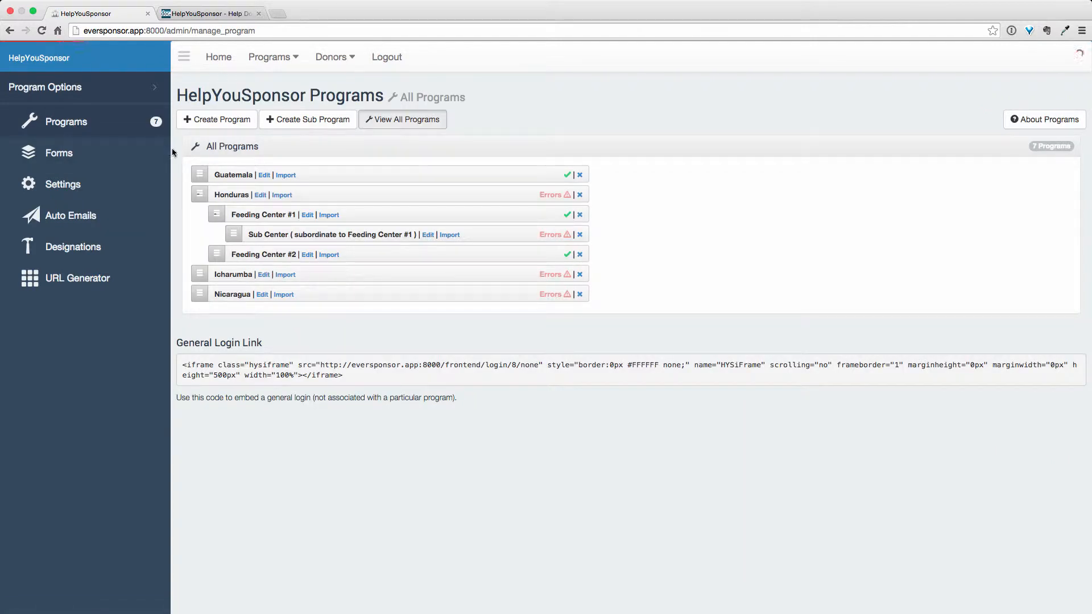
pyautogui.click(285, 175)
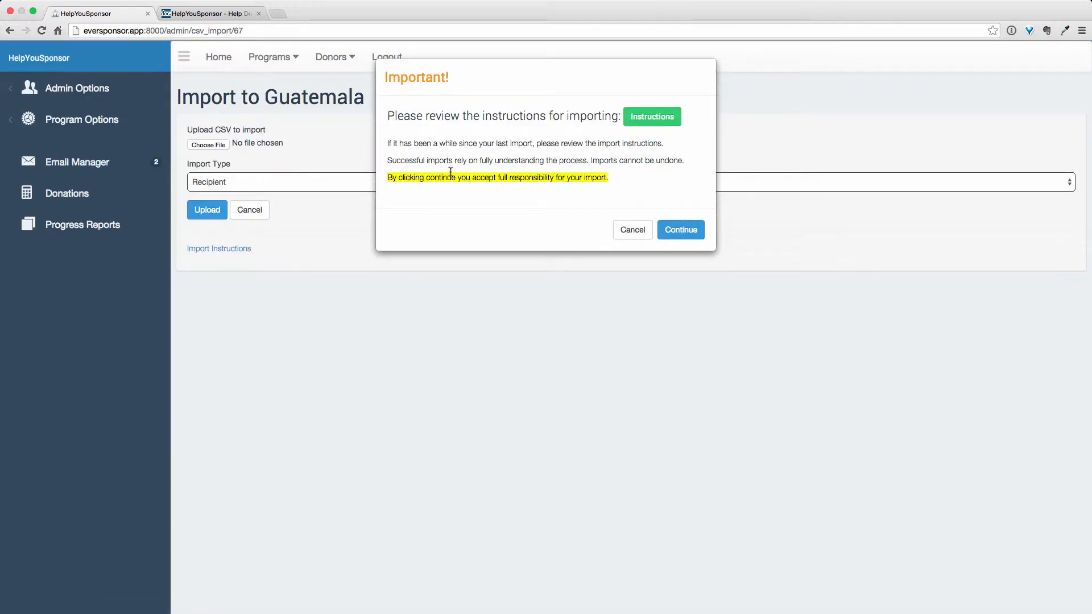
pyautogui.click(681, 229)
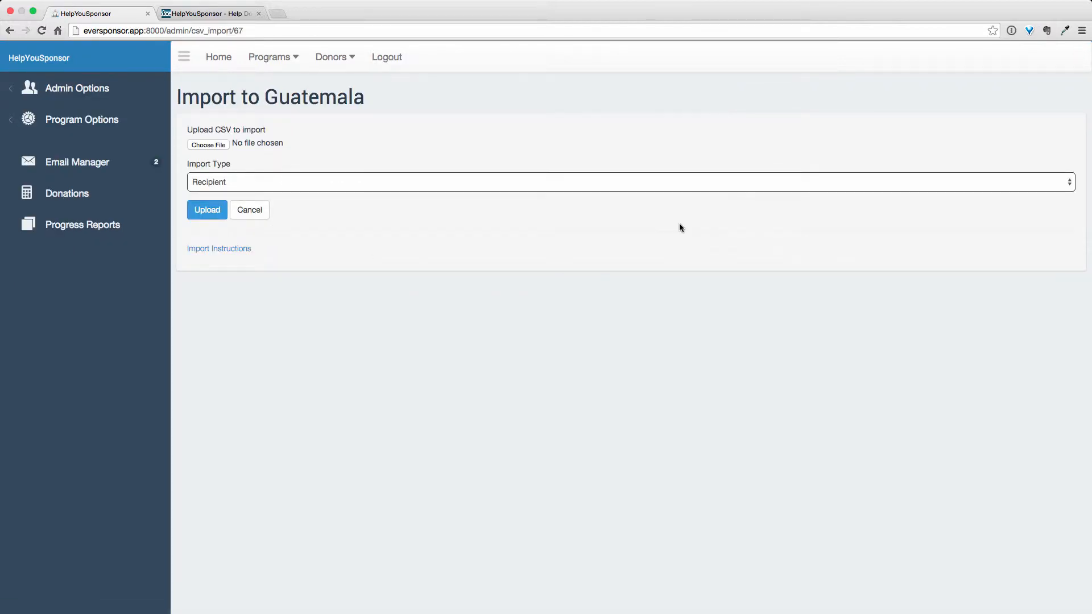
# Step: Upload sponsor.csv from the csv folder with the import type set to Donor
pyautogui.click(214, 147)
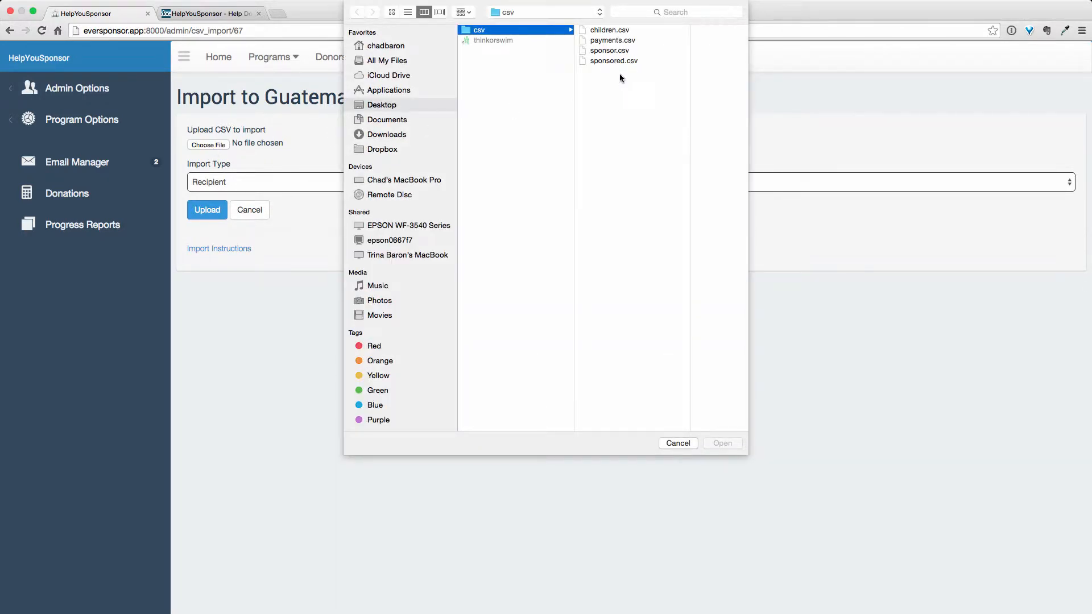
pyautogui.click(609, 51)
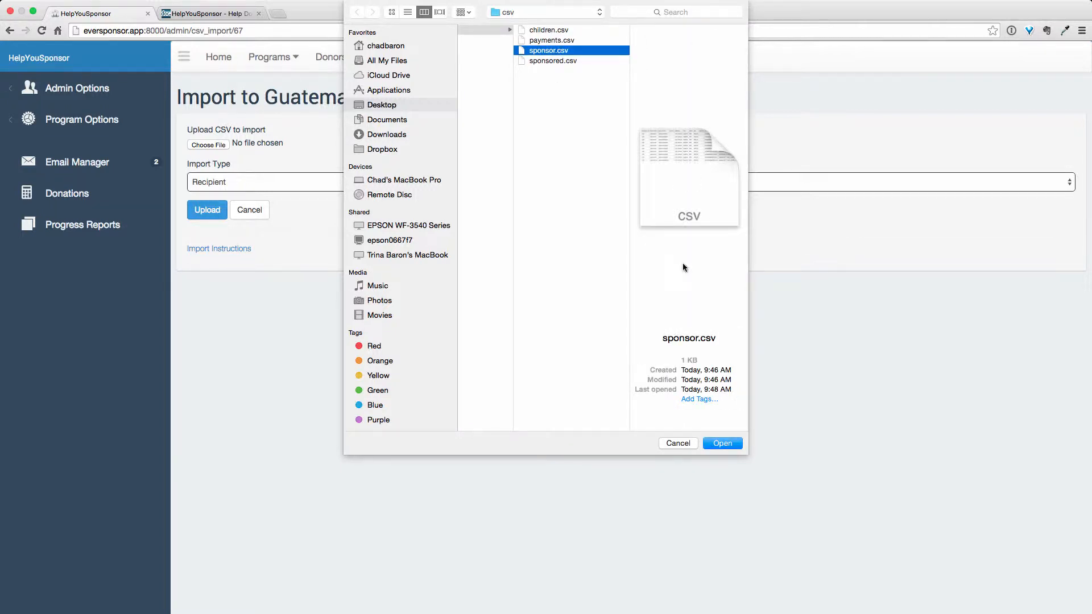
pyautogui.click(723, 444)
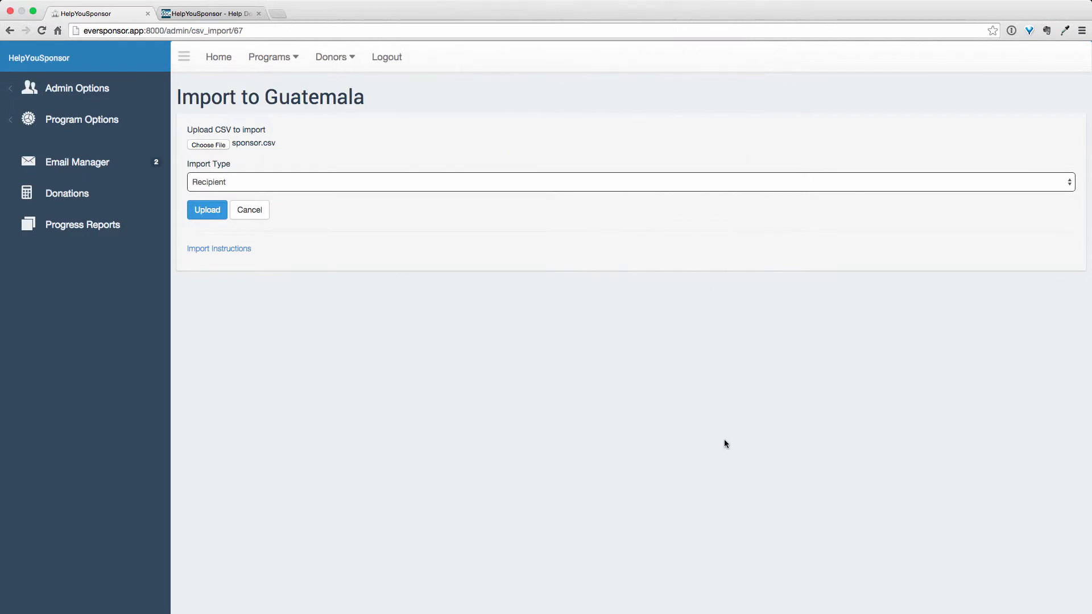
pyautogui.click(393, 180)
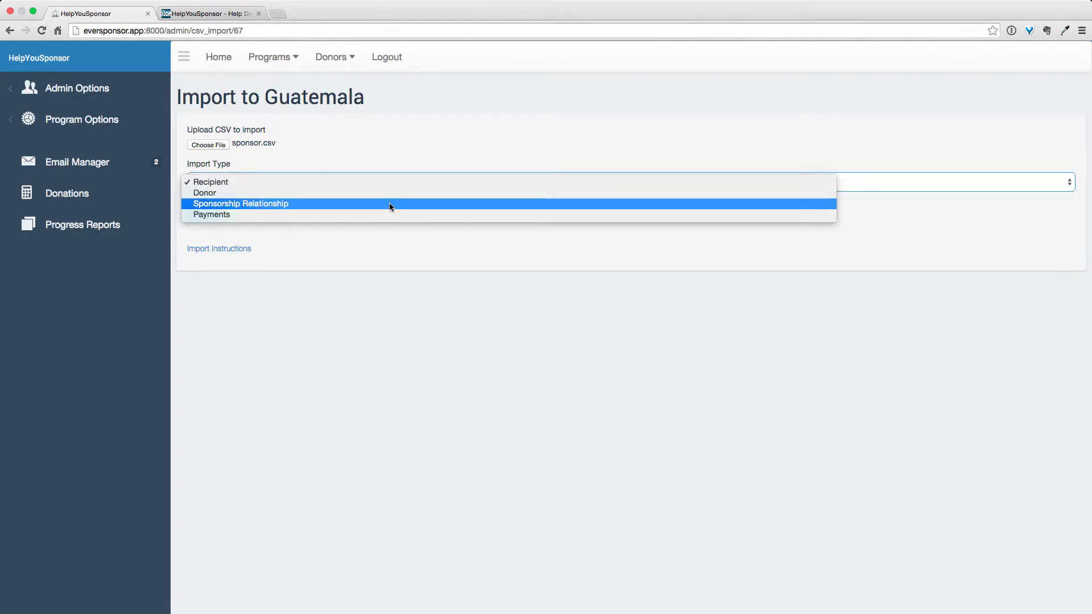
pyautogui.click(389, 194)
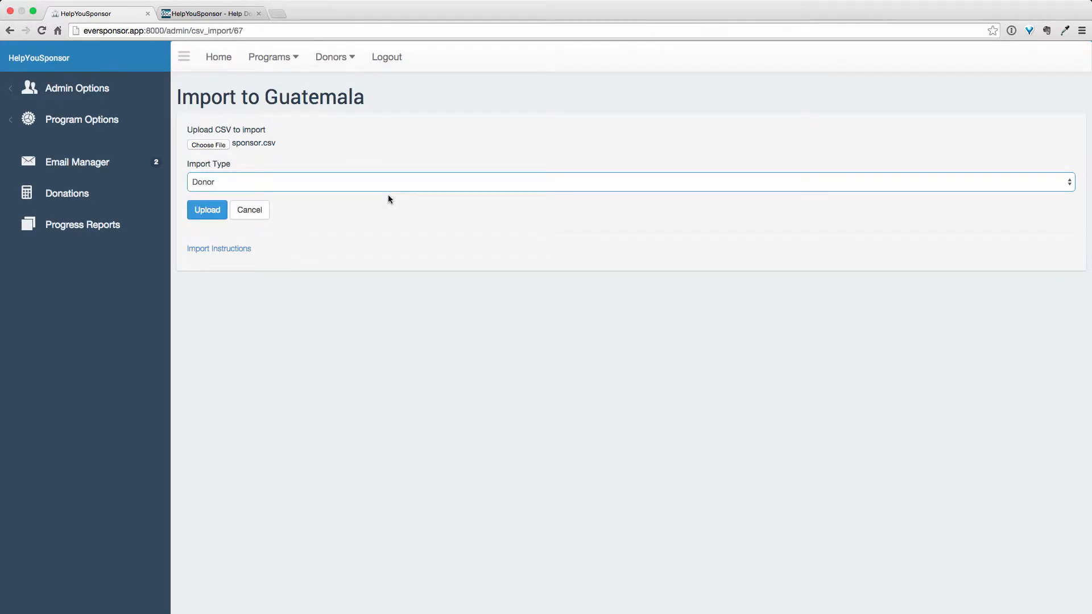
pyautogui.click(200, 211)
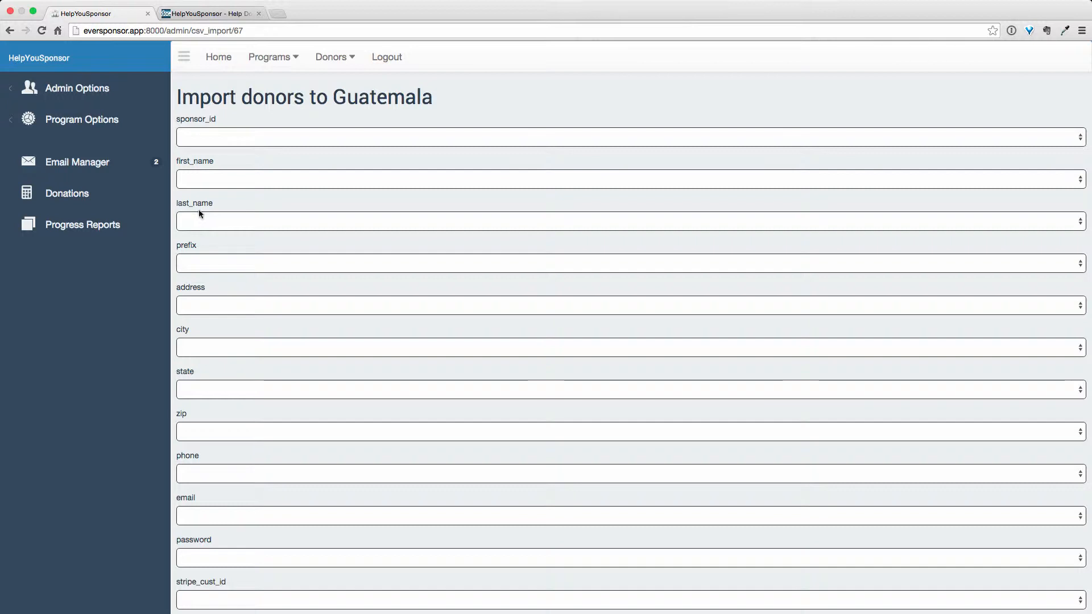
# Step: Map the sponsor_id column to Donor ID and first_name to Donor Name, leaving last_name unmapped
pyautogui.click(232, 135)
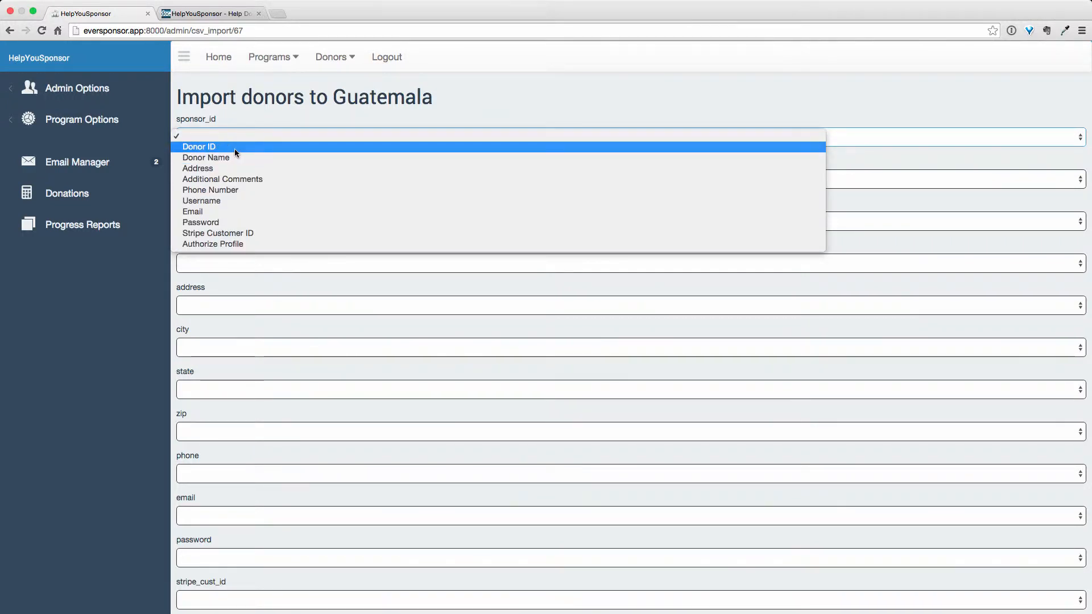
pyautogui.click(235, 148)
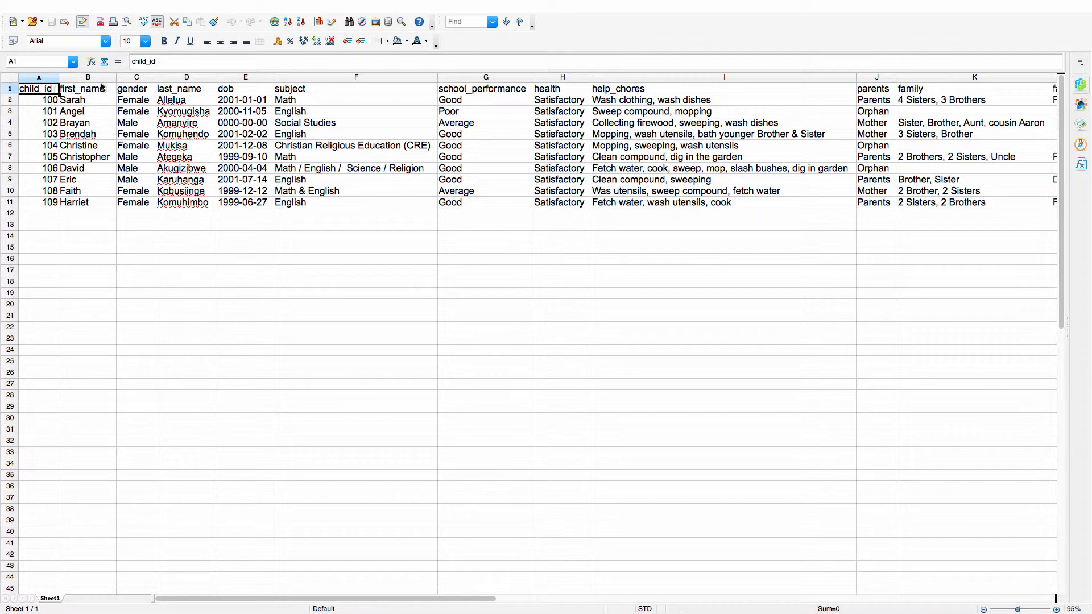
pyautogui.hotkey('ctrl', 'Left')
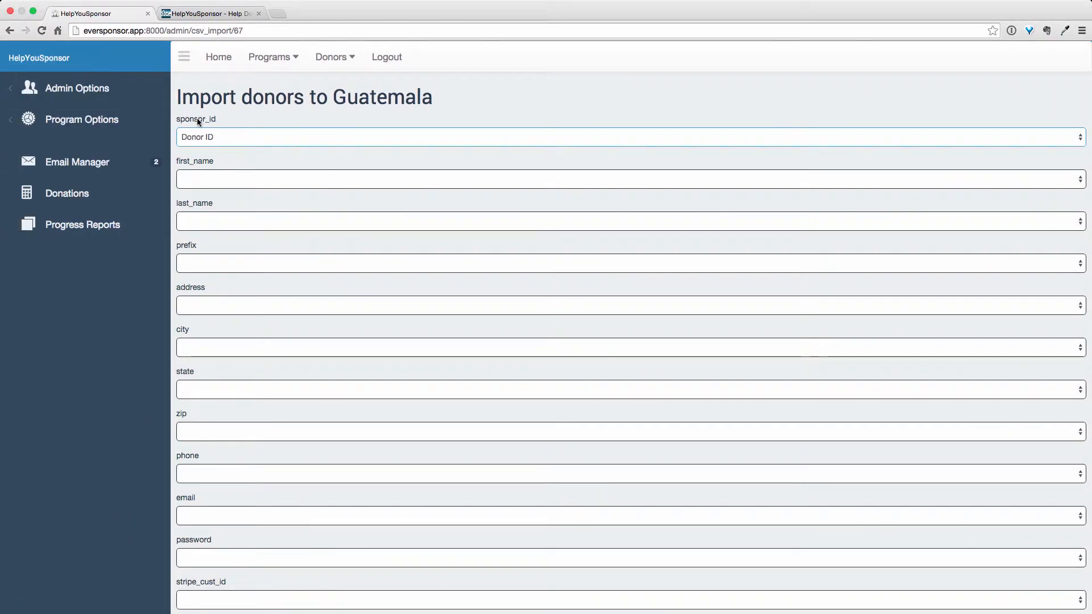
pyautogui.click(207, 171)
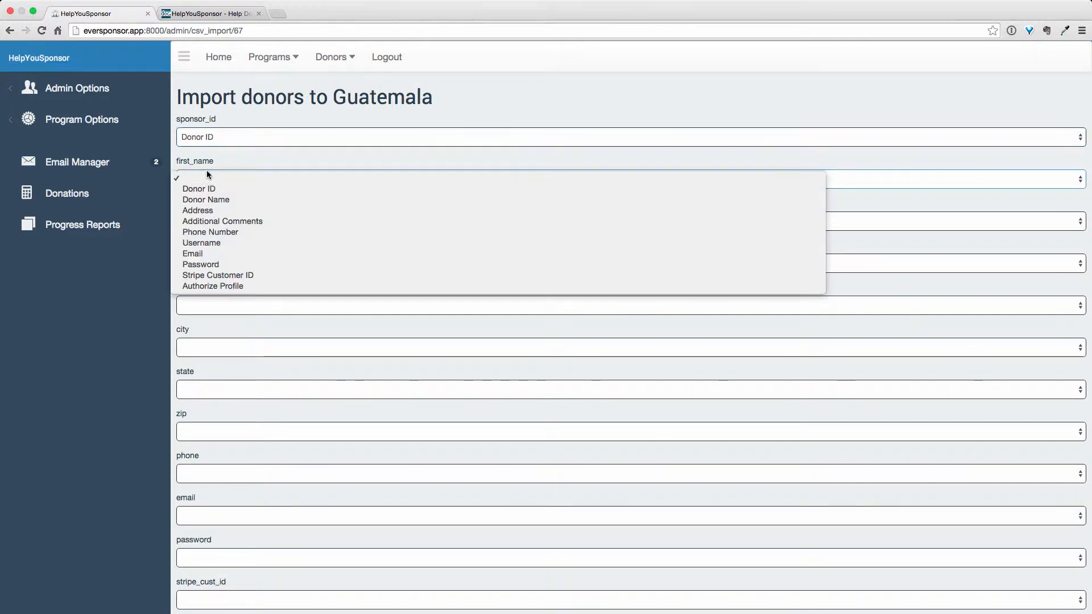
pyautogui.click(217, 201)
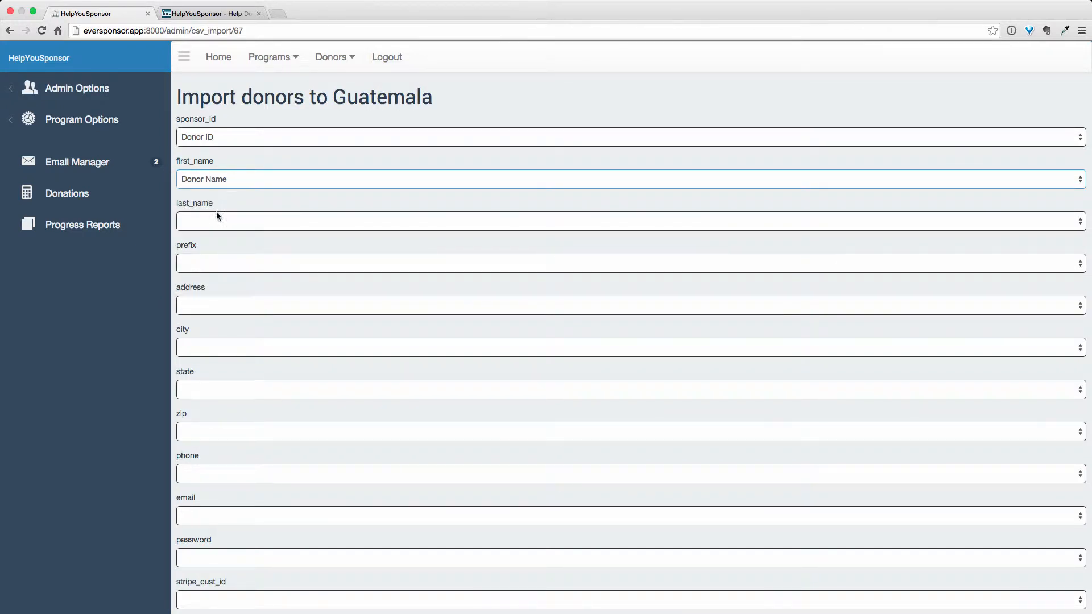
pyautogui.click(216, 213)
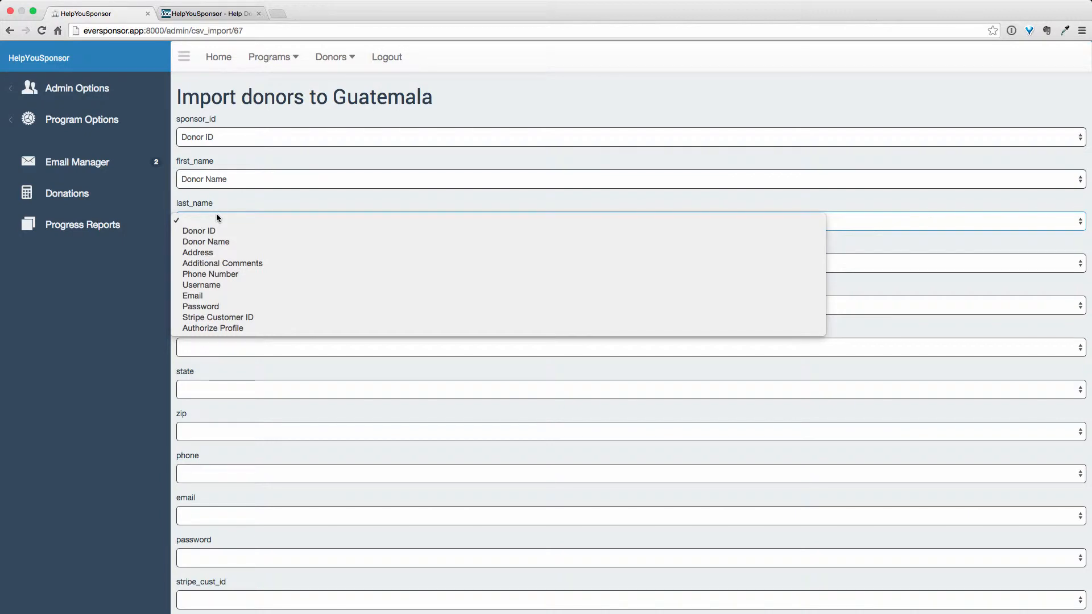
pyautogui.click(230, 203)
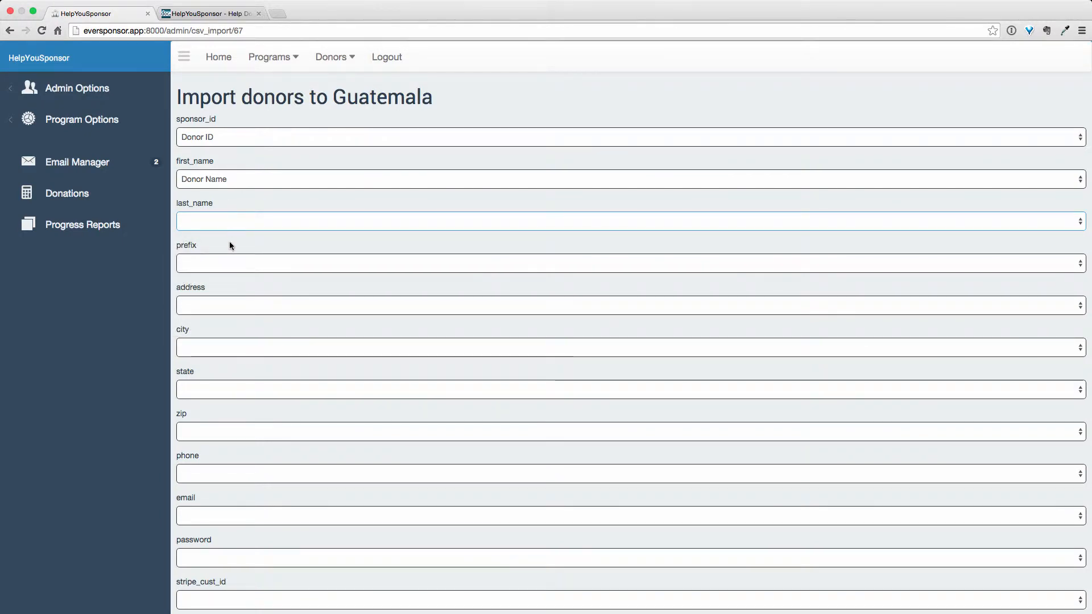
# Step: Map the address column to Address and the email column to Email
pyautogui.click(226, 311)
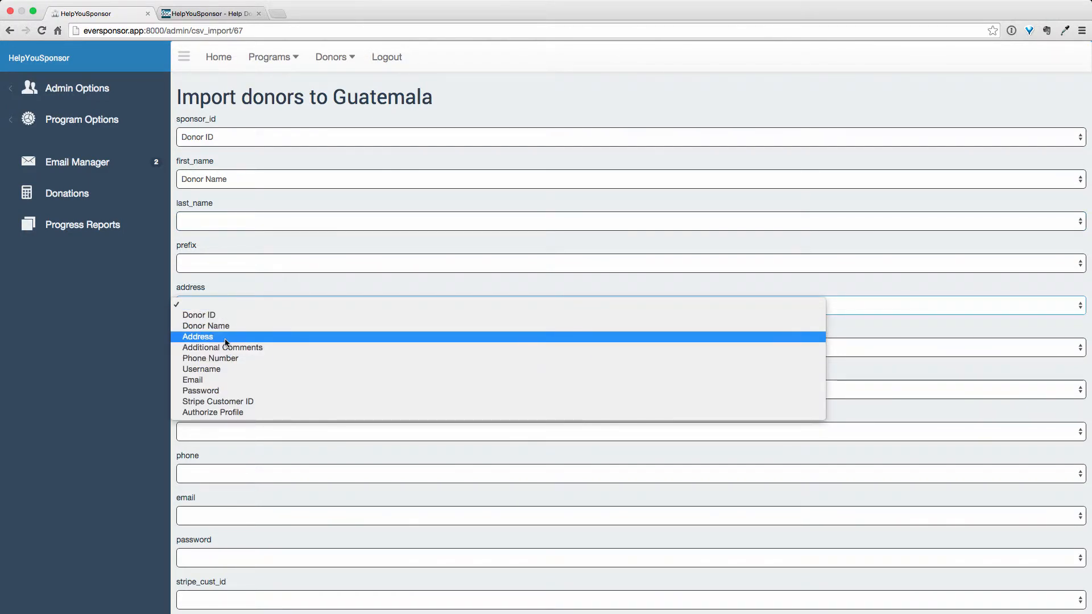
pyautogui.click(225, 338)
pyautogui.scroll(-4, 225, 340)
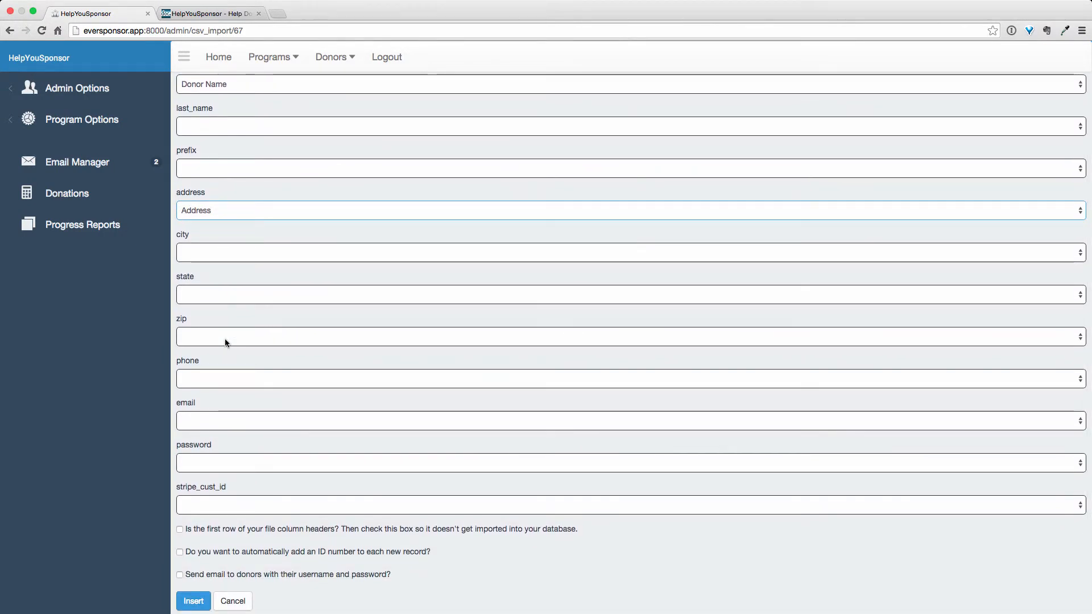
pyautogui.click(224, 421)
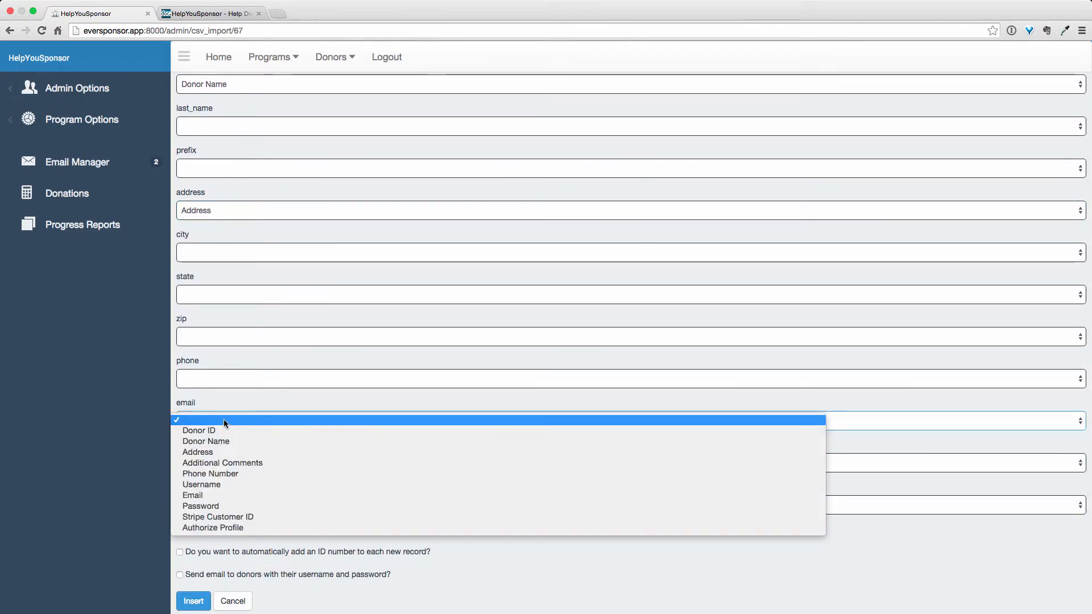
pyautogui.click(228, 496)
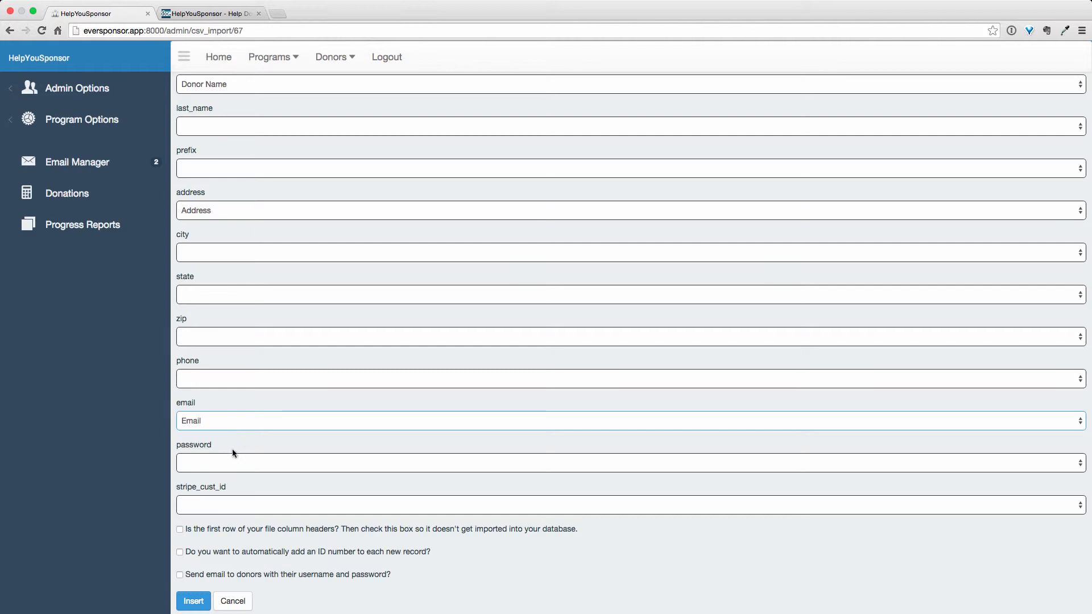
# Step: Map the password column to Password and the stripe_cust_id column to Stripe Customer ID
pyautogui.click(232, 464)
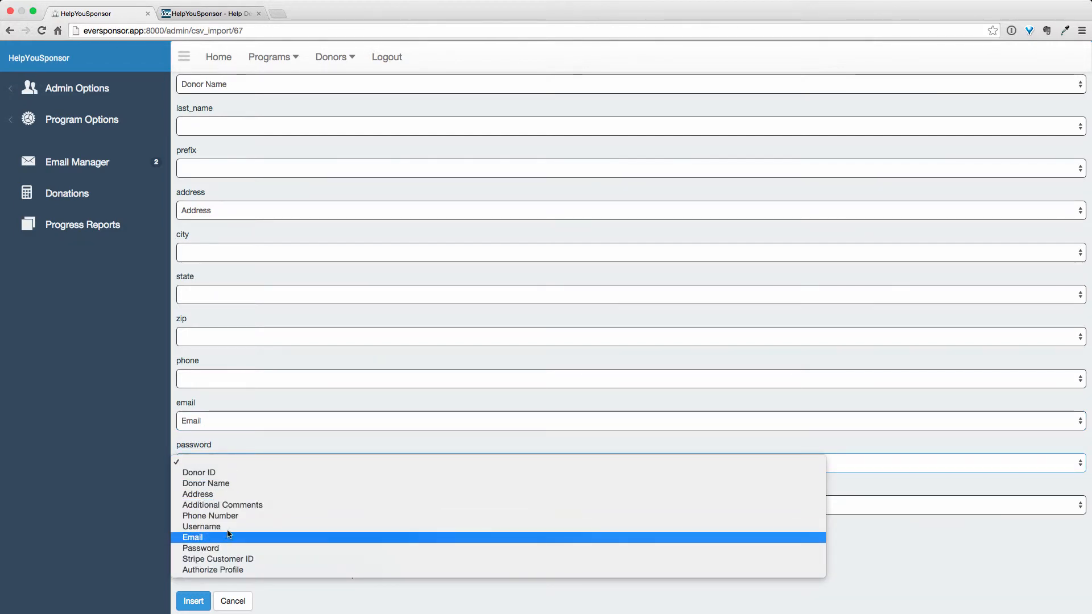
pyautogui.click(230, 548)
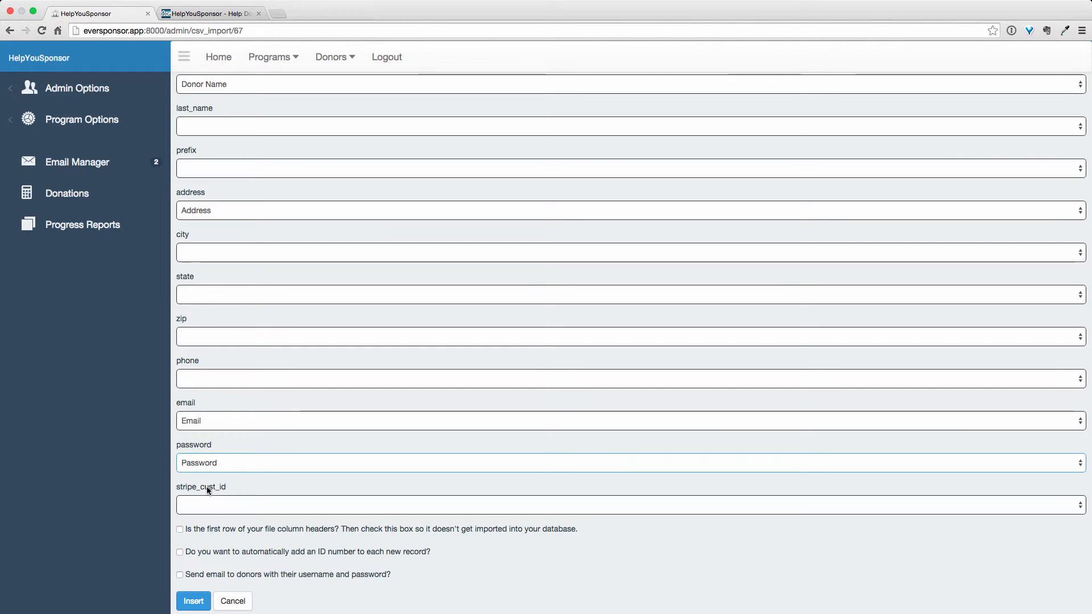
pyautogui.click(220, 504)
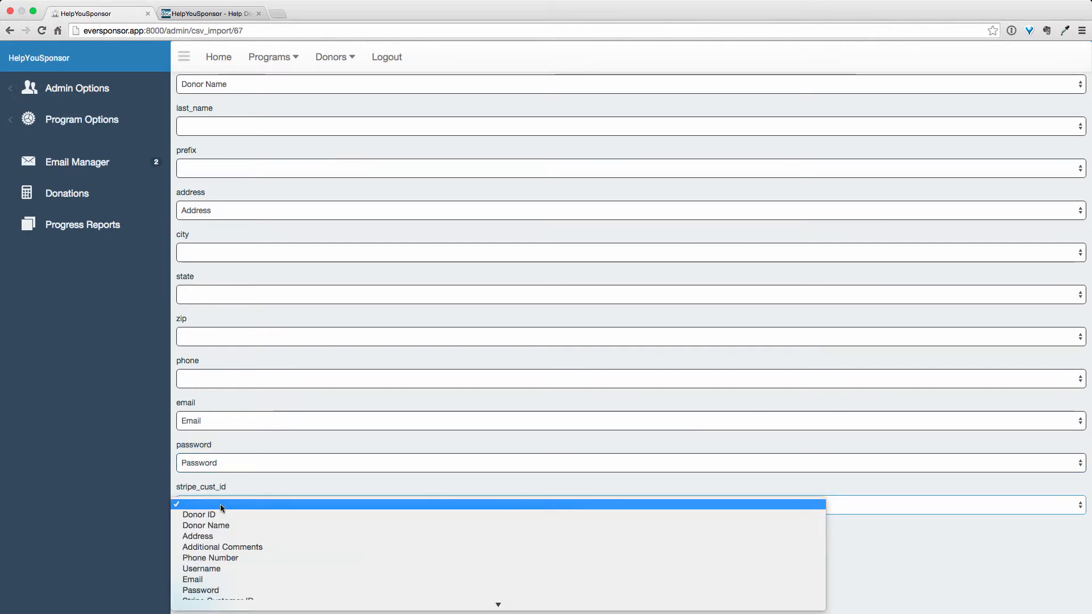
pyautogui.scroll(-1, 230, 528)
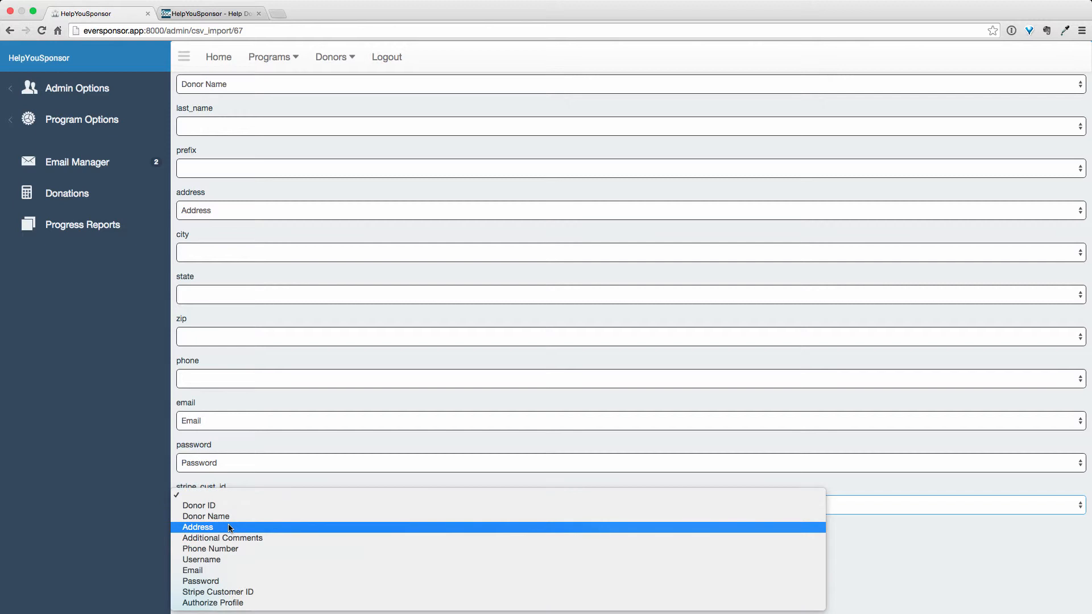
pyautogui.click(237, 594)
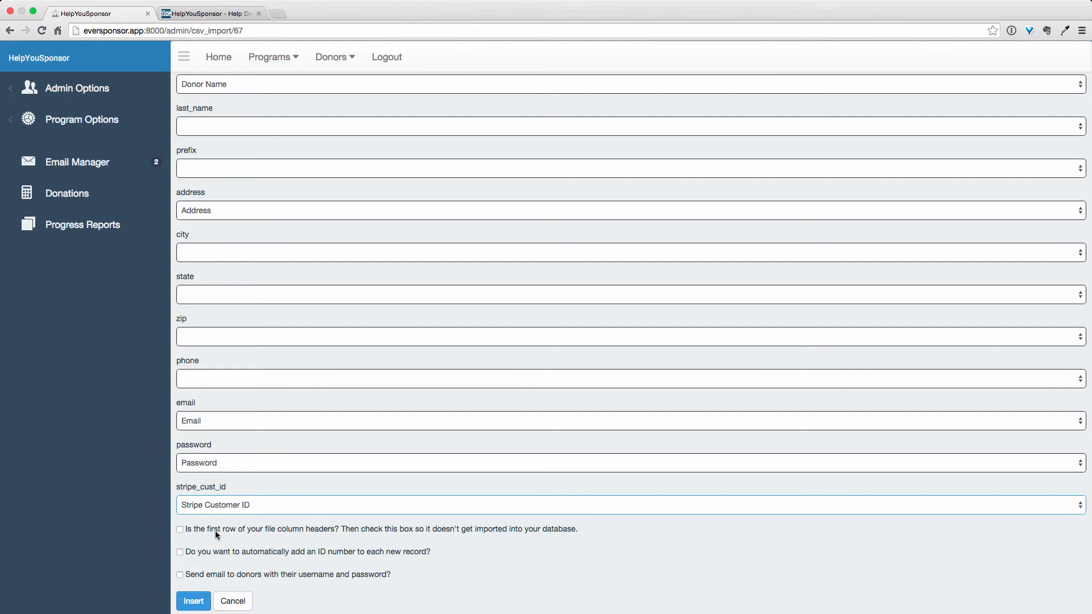
# Step: Mark the file's first row as column headers, insert the donor records, and accept the import notice again
pyautogui.click(180, 530)
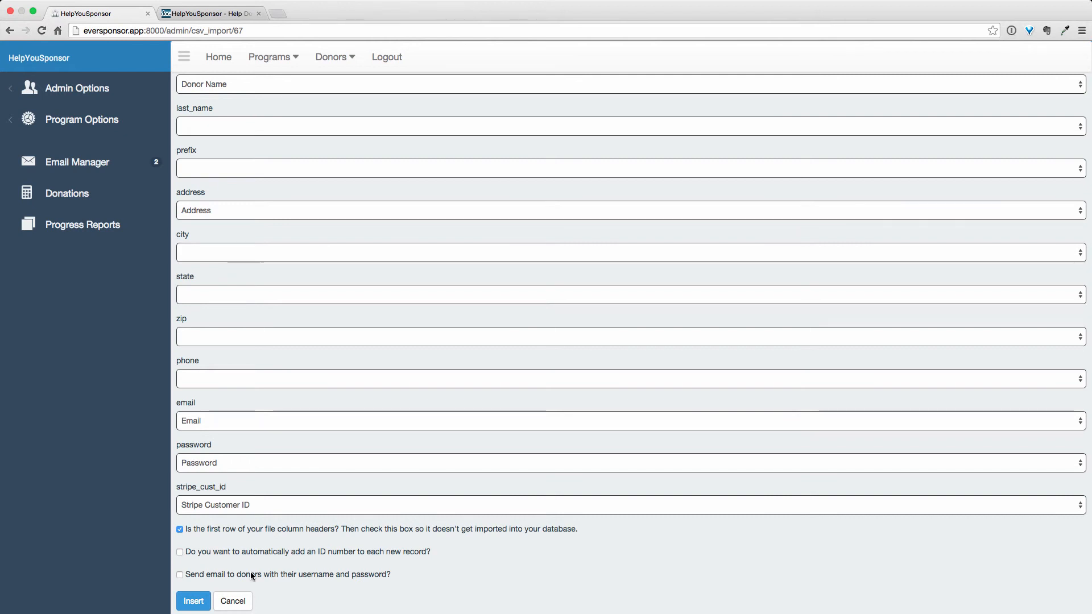
pyautogui.click(194, 602)
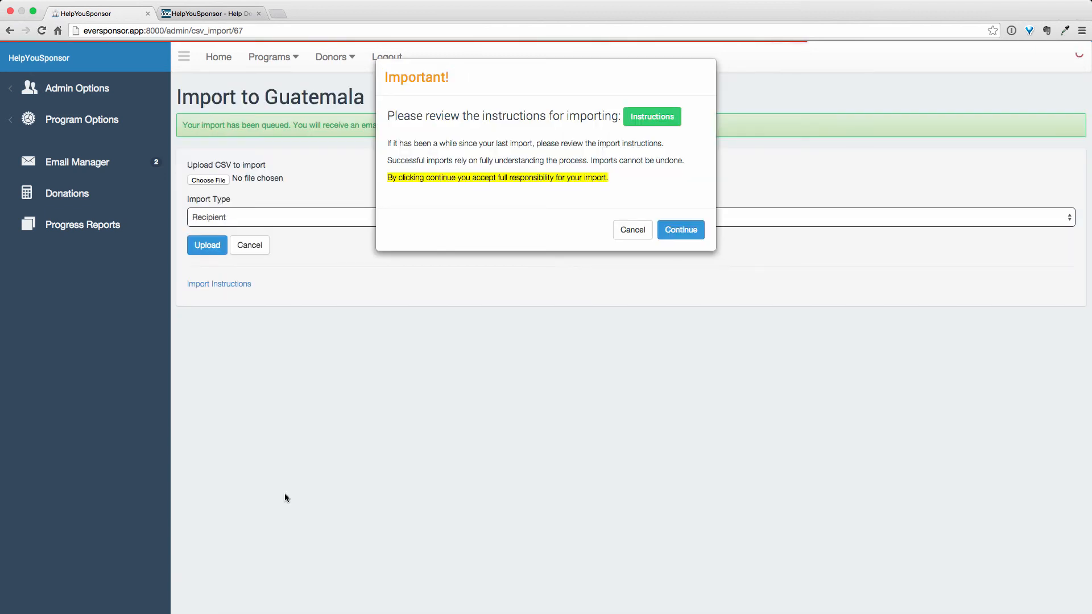
pyautogui.click(679, 231)
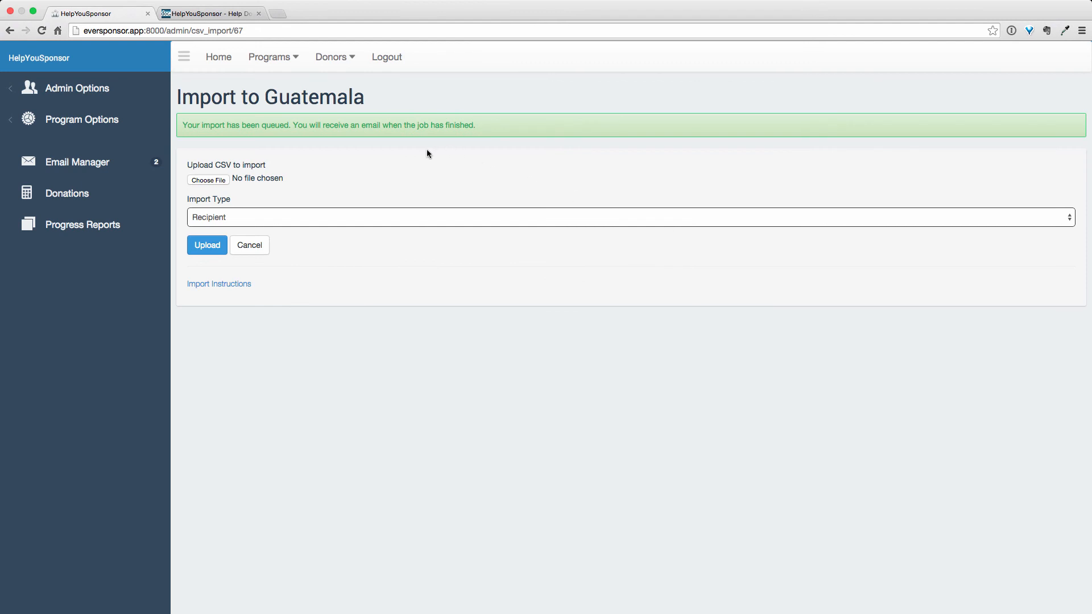